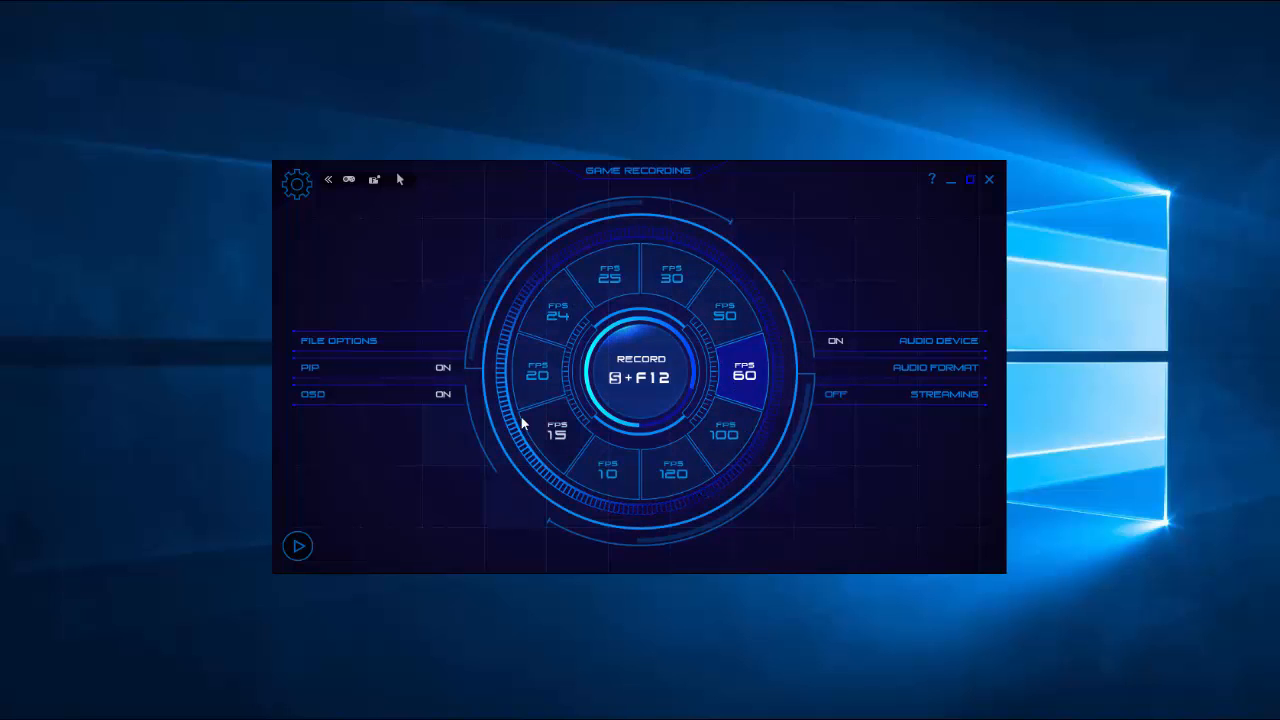
Step: Select 120 FPS as the recording frame rate on the main dial
click(550, 436)
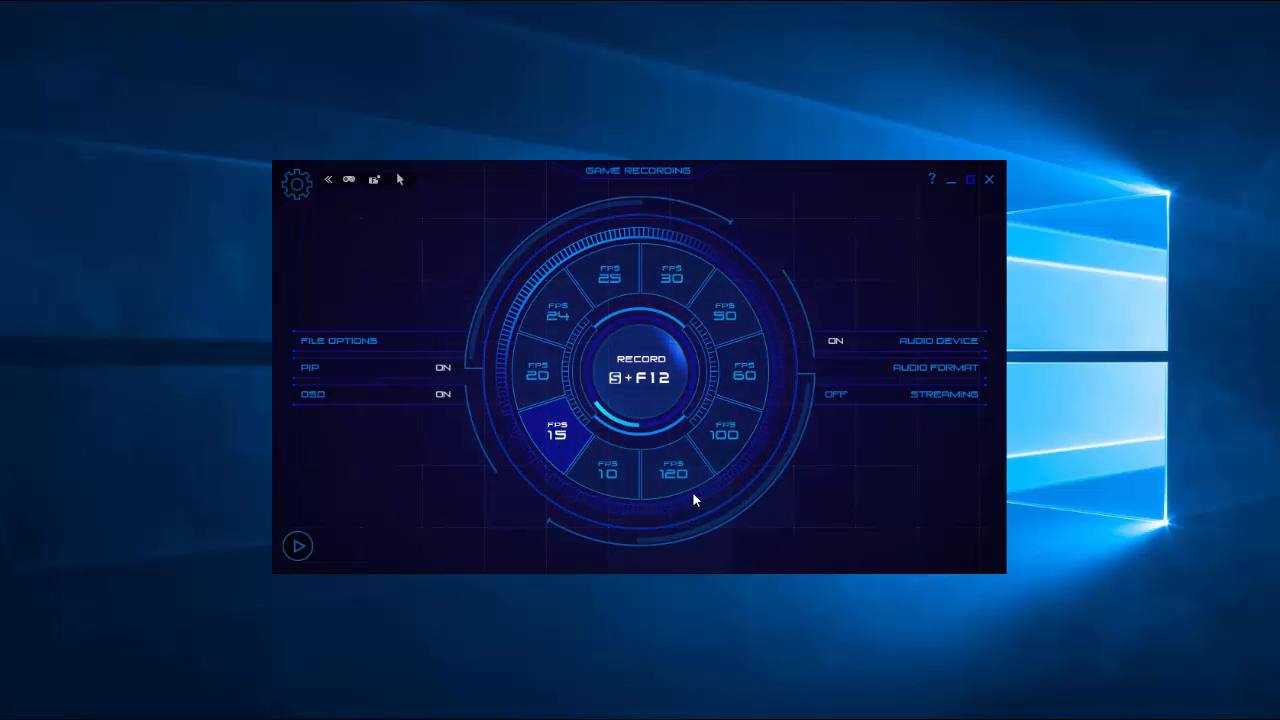
click(607, 470)
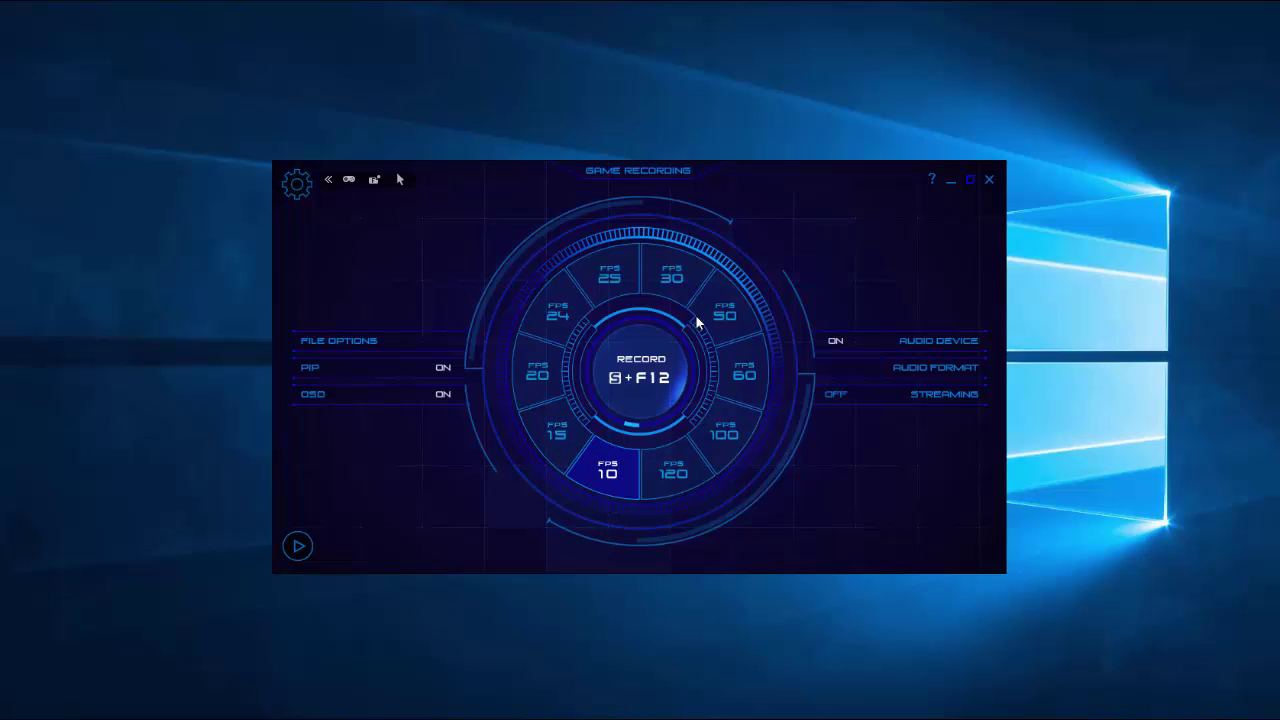
click(678, 471)
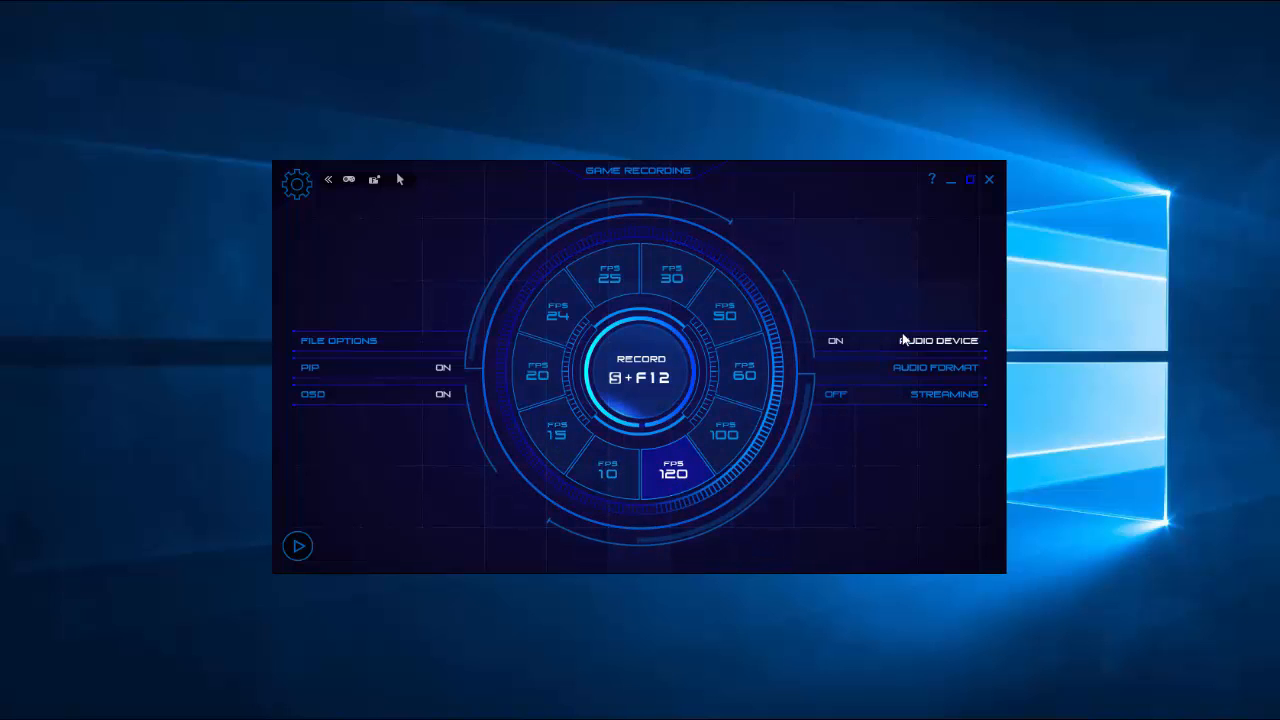
Step: Change the video file extension from AVI to MP4 in File Options and confirm
click(420, 339)
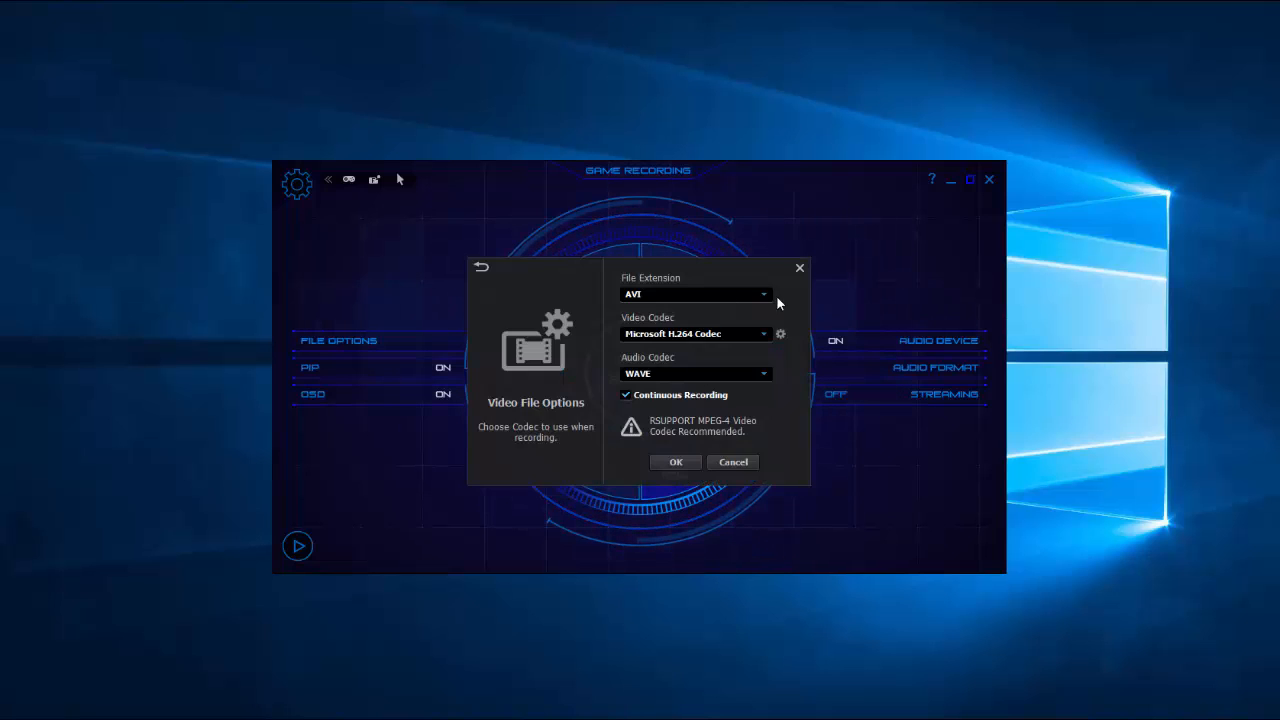
click(765, 297)
click(660, 327)
click(676, 462)
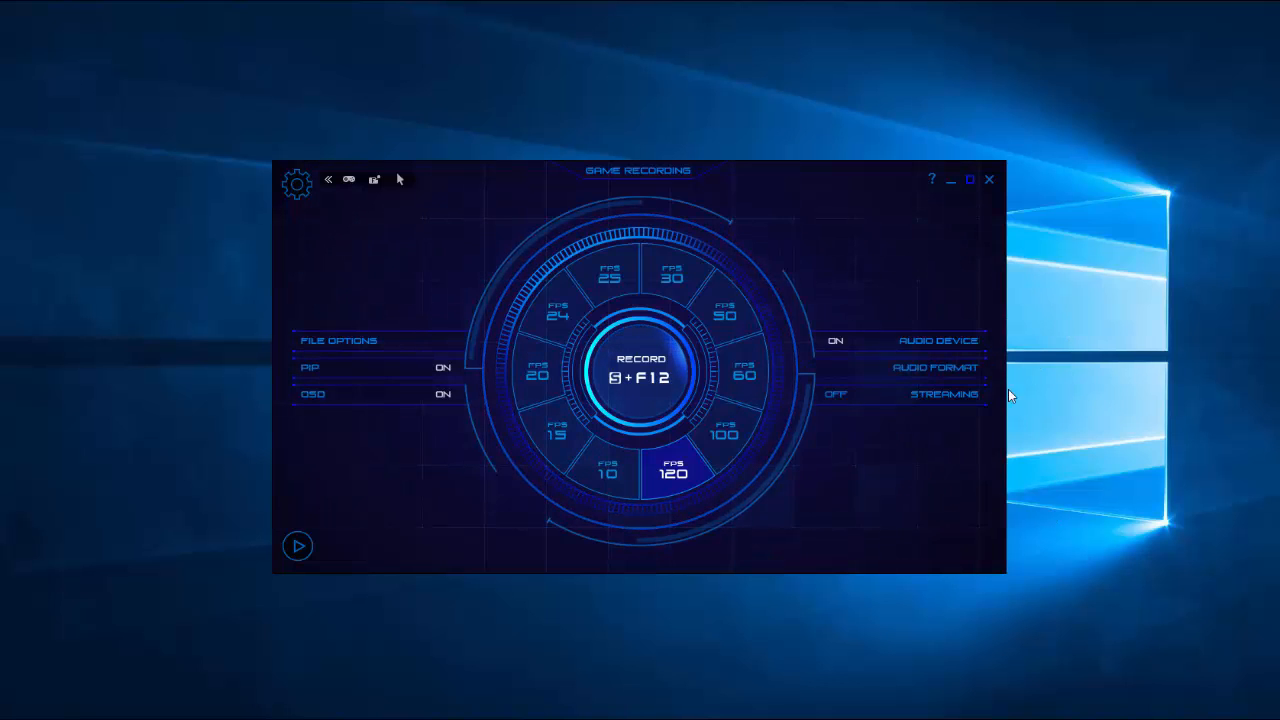
Step: Switch streaming from Off to On in the streaming settings and confirm
click(951, 395)
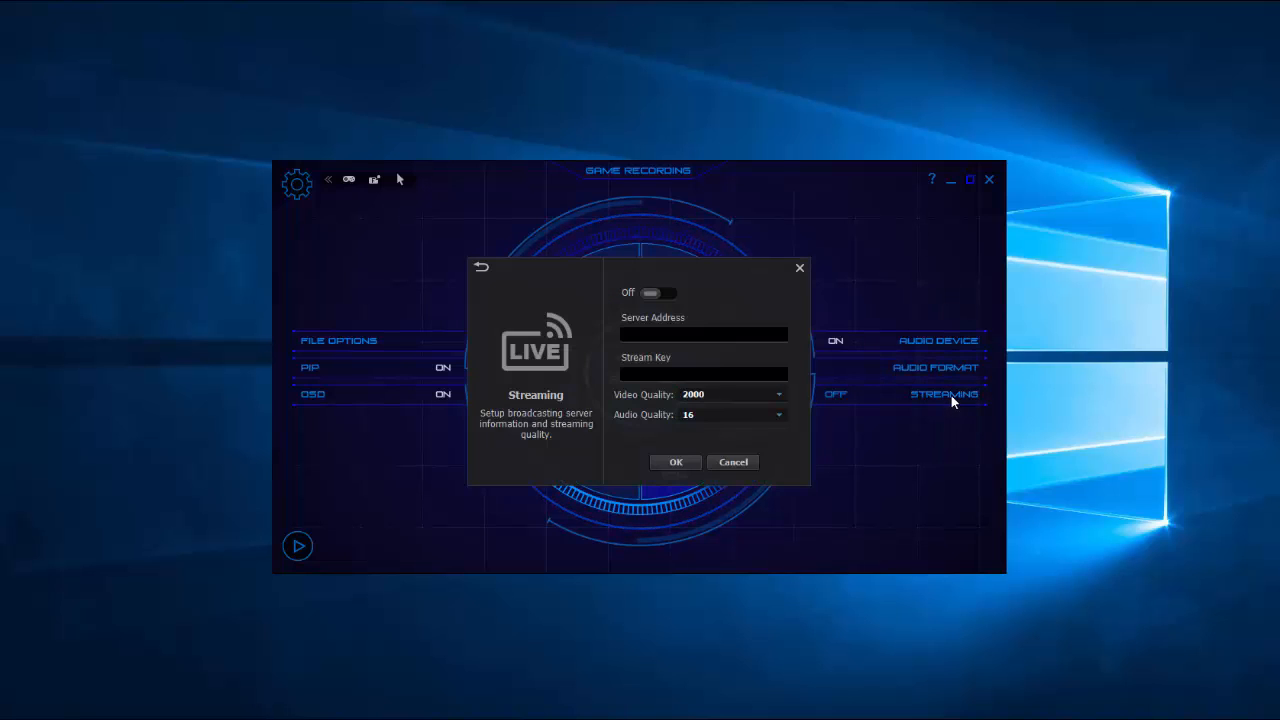
click(658, 293)
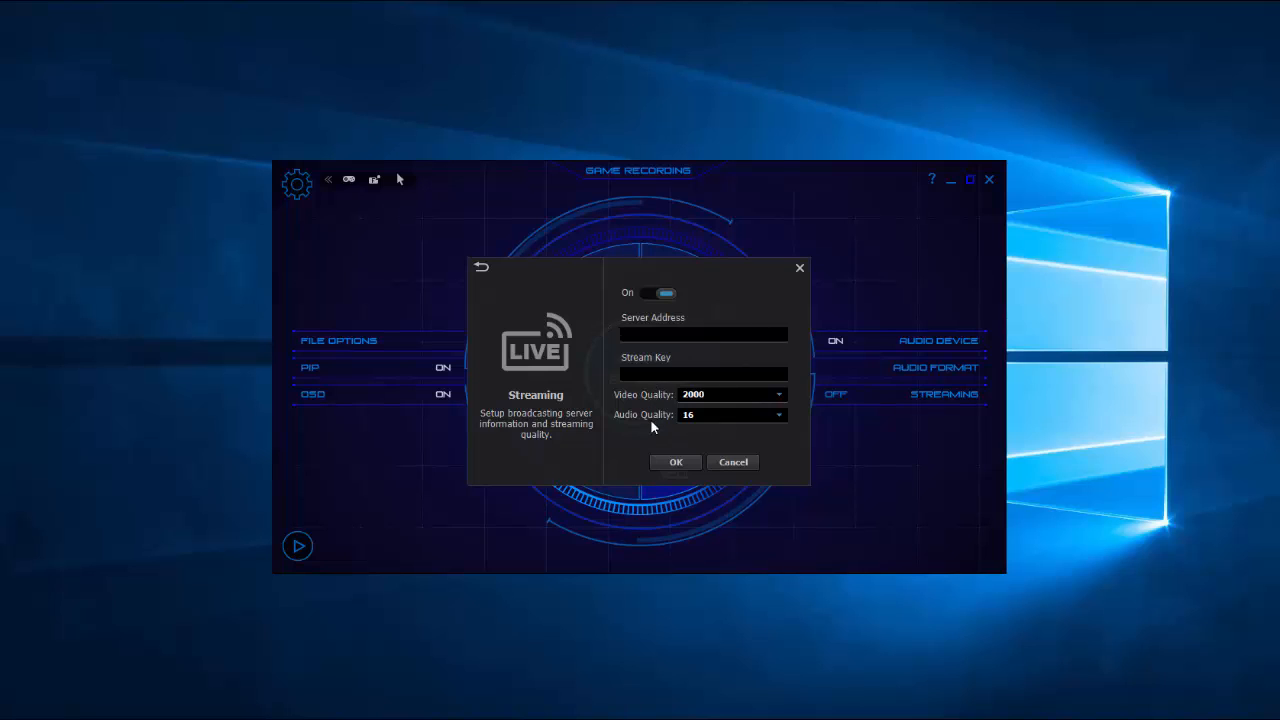
click(676, 462)
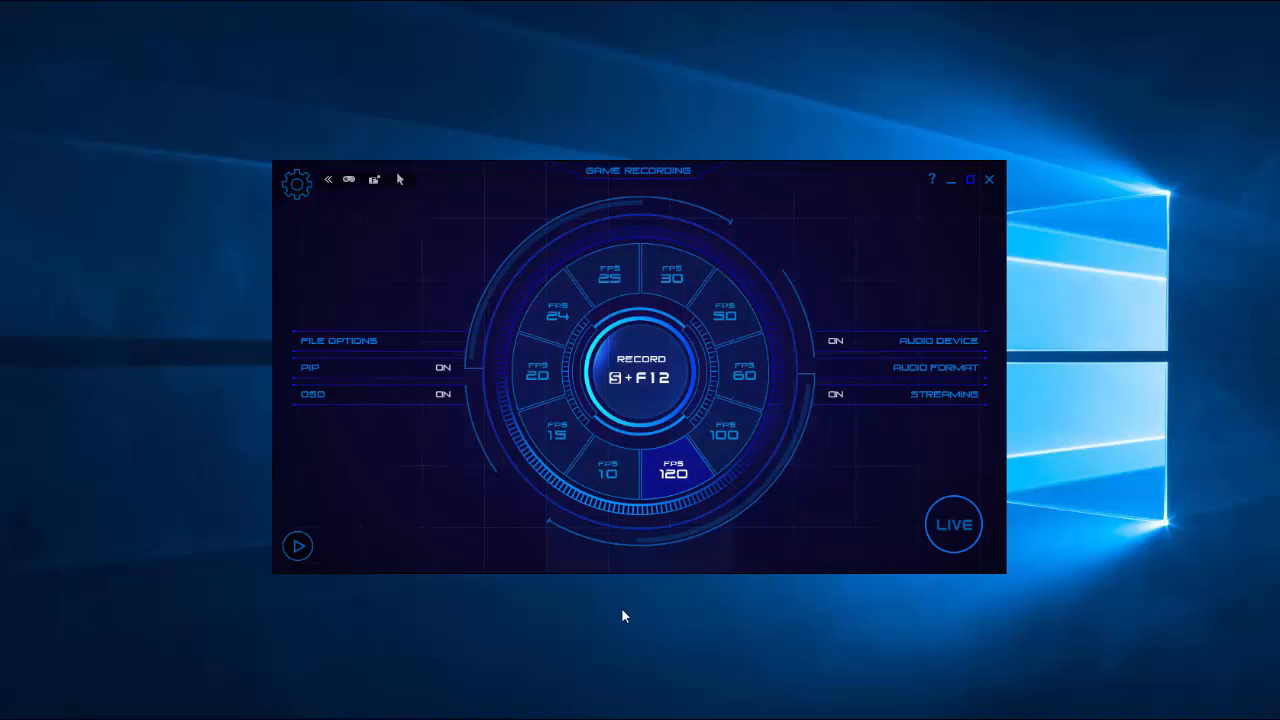
click(637, 375)
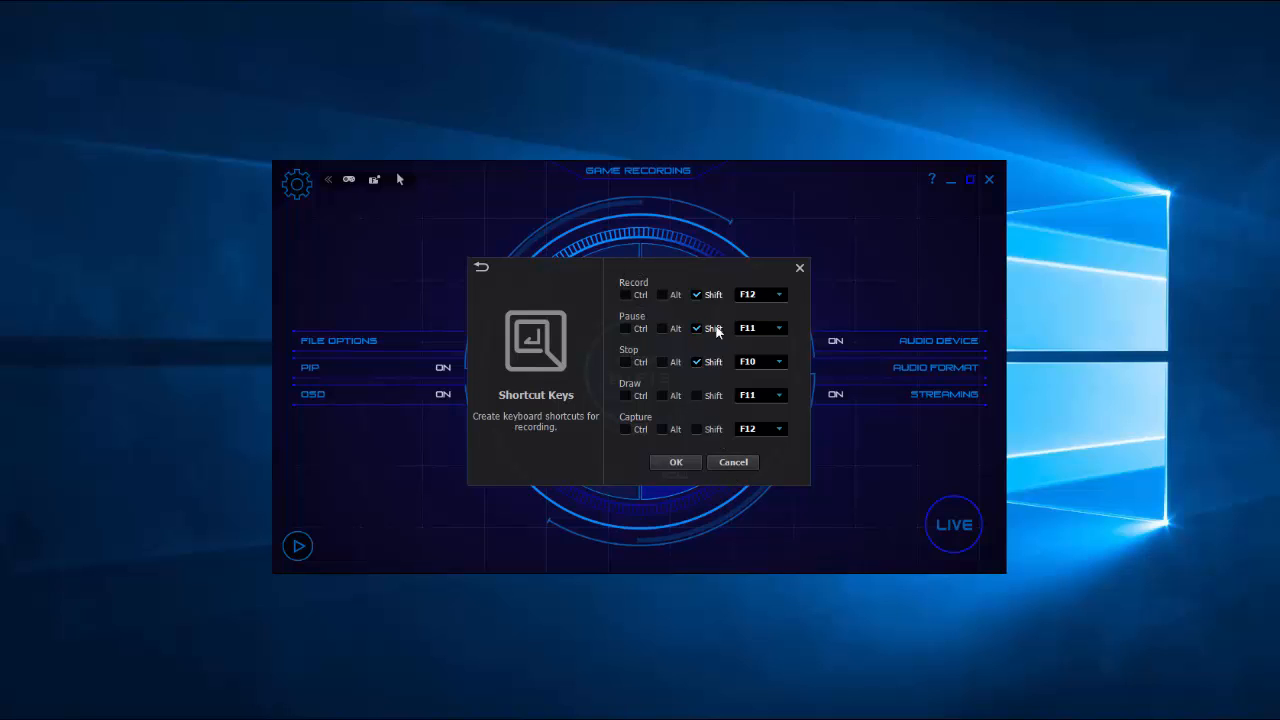
click(676, 462)
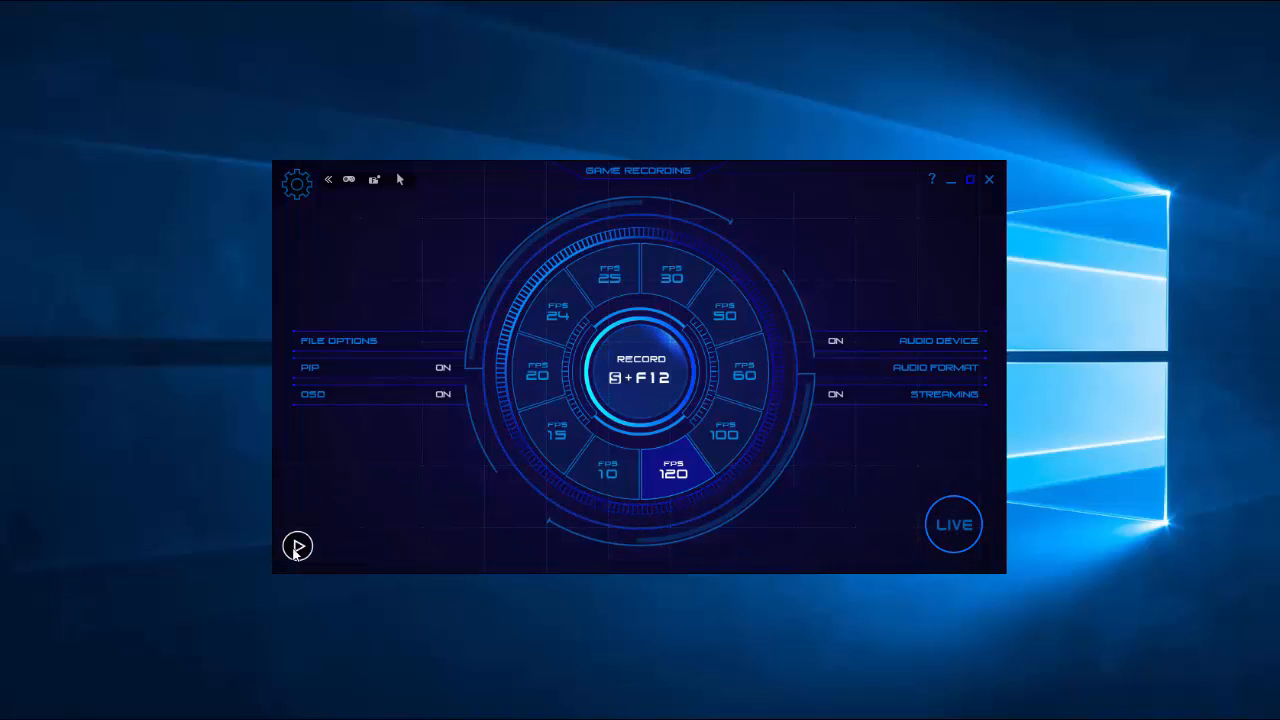
click(297, 546)
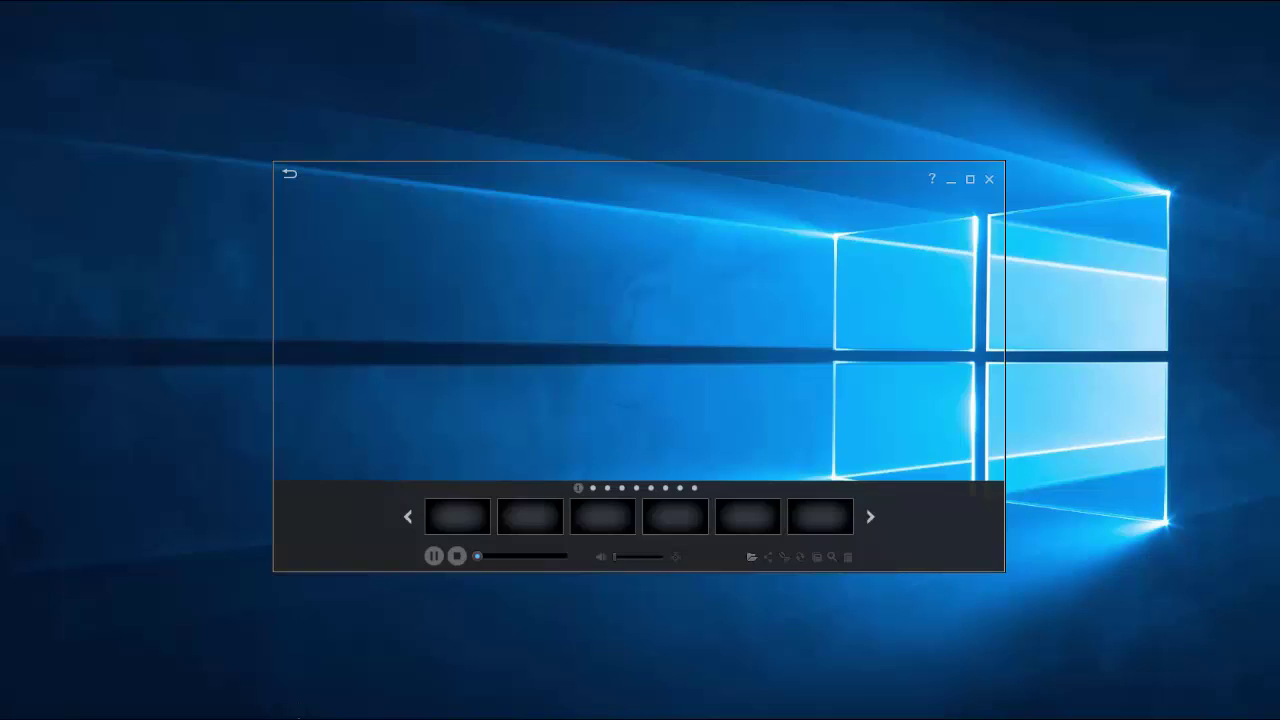
click(291, 176)
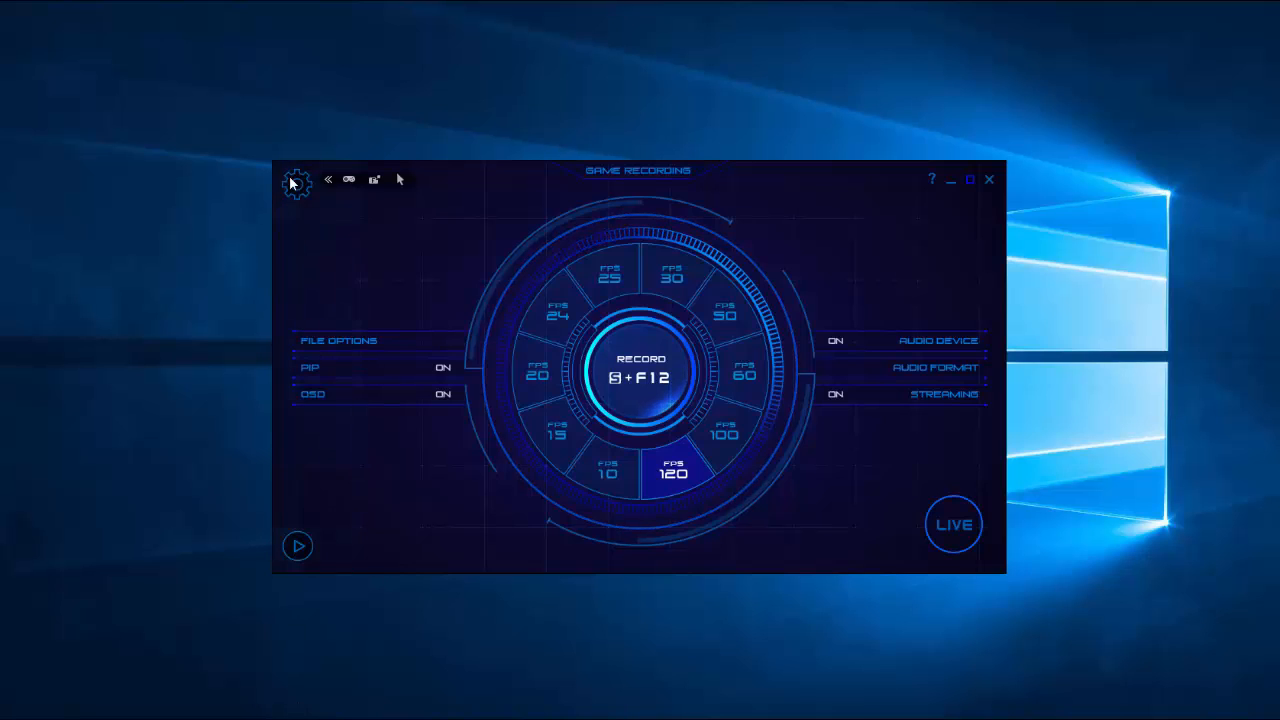
click(297, 184)
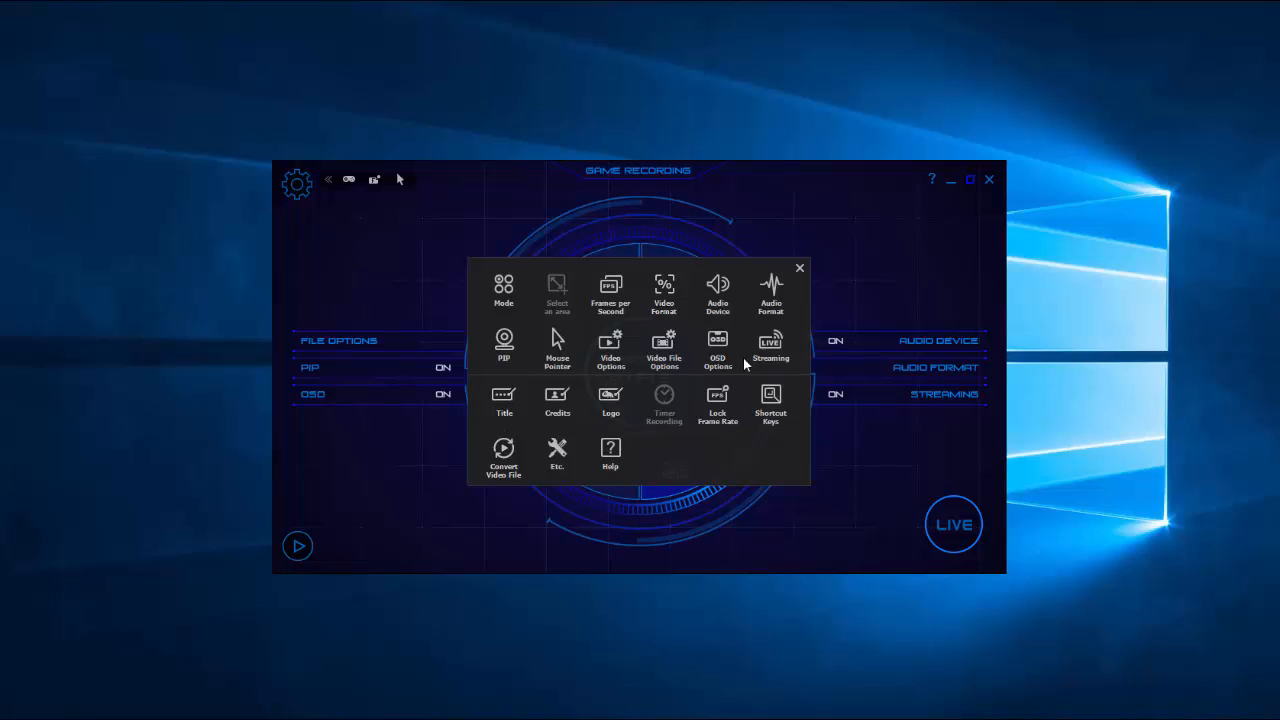
click(801, 269)
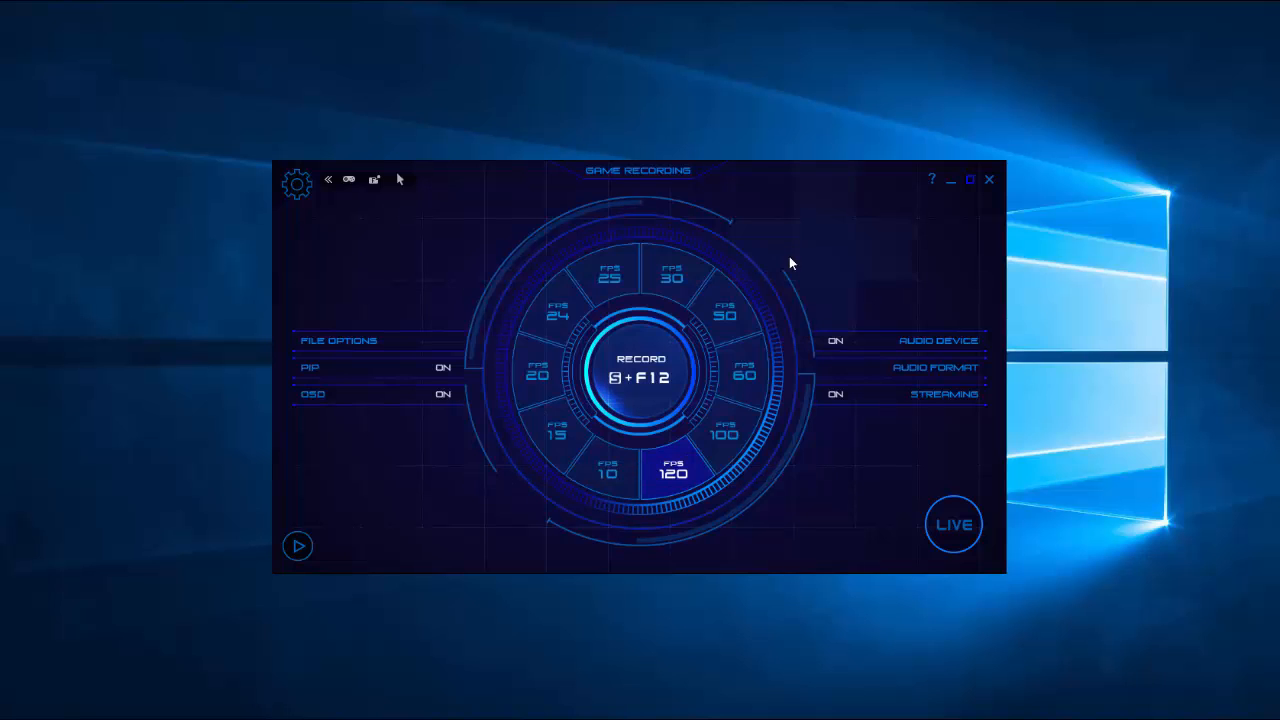